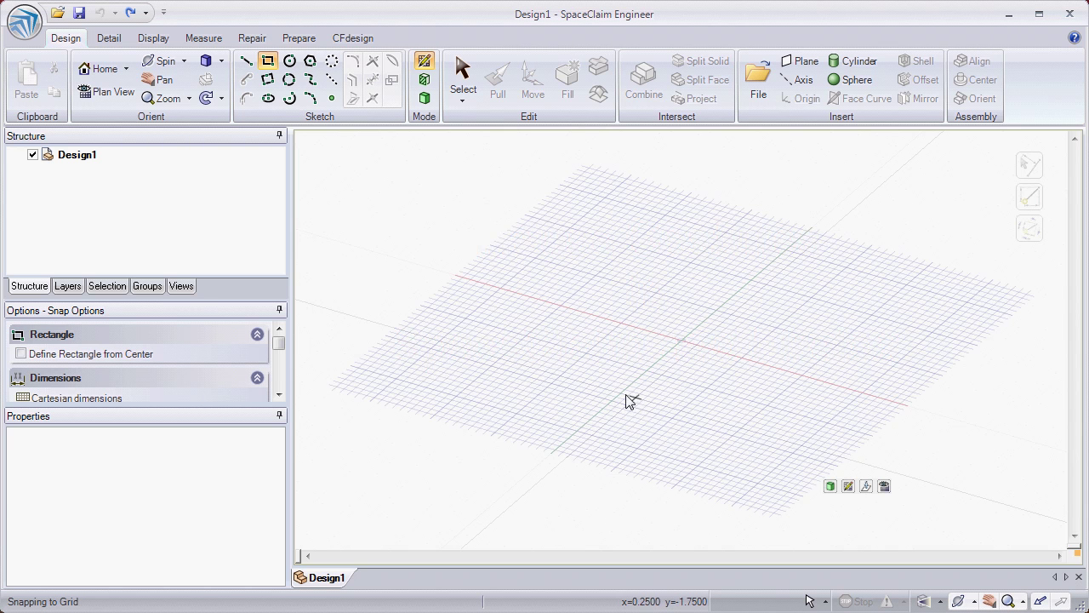
Step: Sketch a rectangle about 6.25 by 5 in on the grid and pull it upward into a solid block
left_click(575, 226)
left_click(781, 491)
left_click(501, 89)
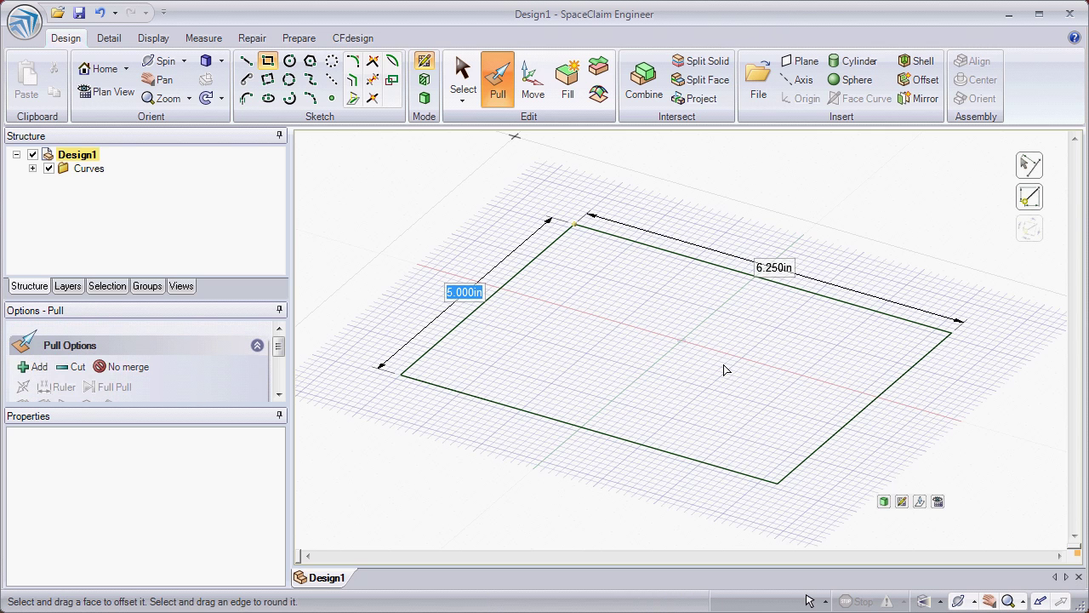
left_click_drag(719, 328, 713, 267)
left_click(800, 487)
Step: Round the block's nearest vertical corner edge with the Pull tool
left_click(777, 438)
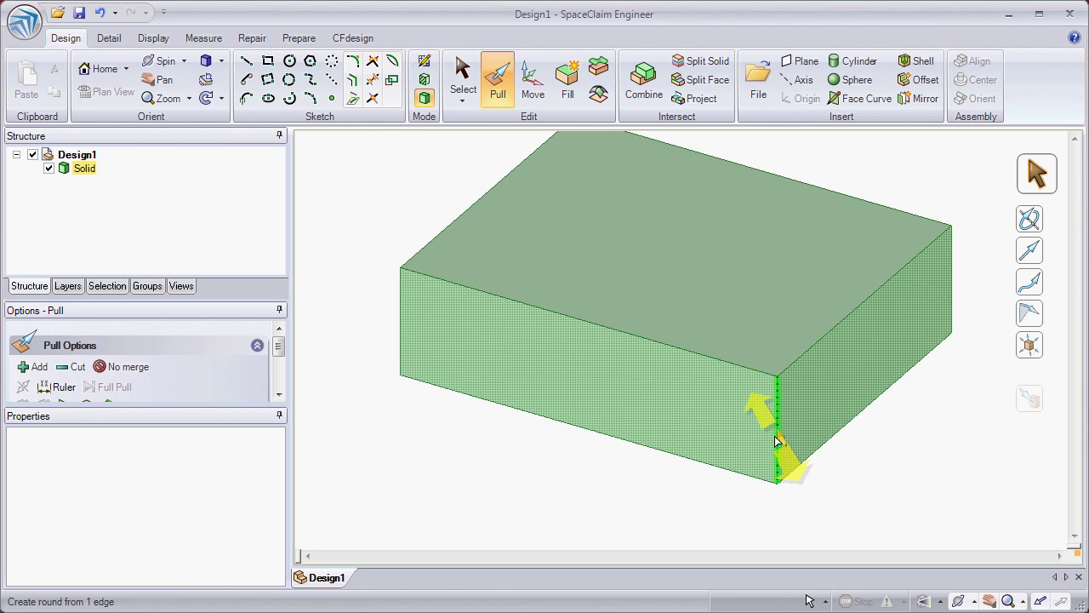
left_click_drag(727, 365, 685, 322)
key("Escape")
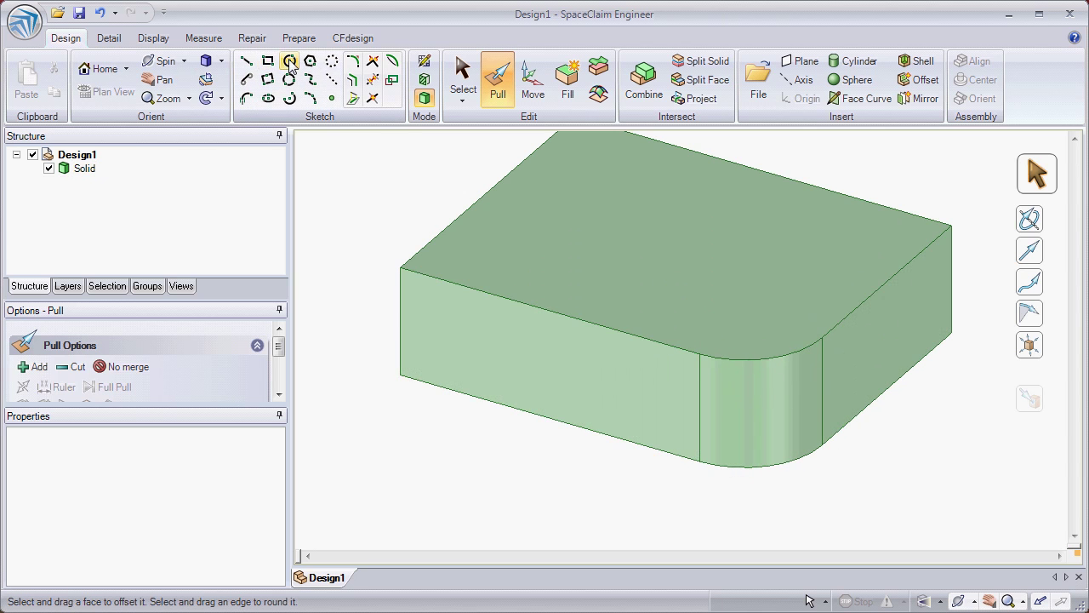
Step: Sketch a circle near the back corner of the top face and pull it down through the block to cut a hole
left_click(289, 61)
left_click(567, 208)
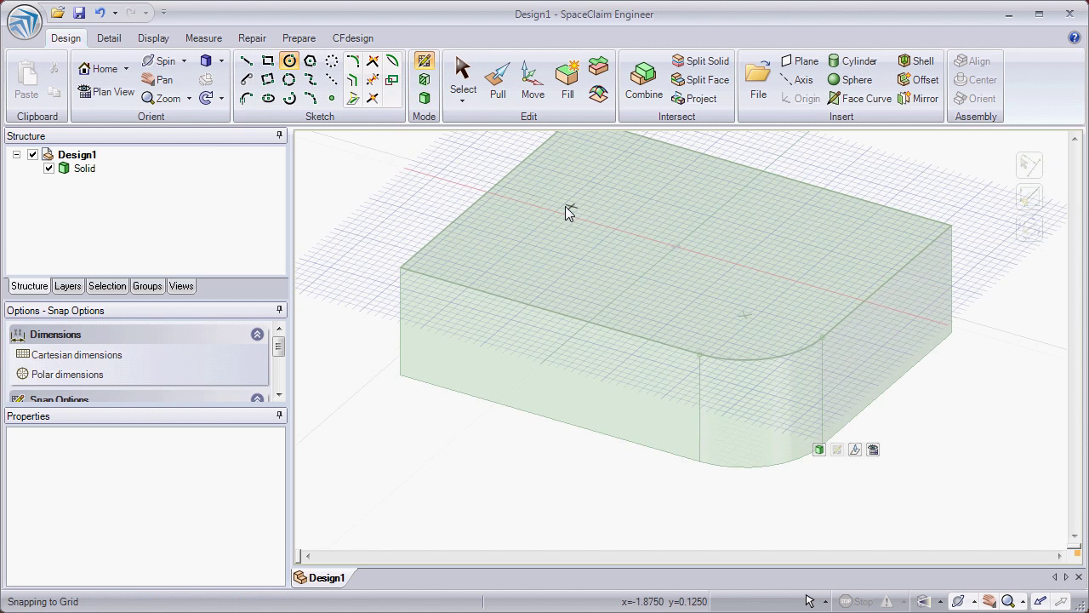
left_click(565, 205)
left_click(588, 230)
left_click(497, 85)
left_click_drag(562, 415, 564, 529)
Step: Copy the hole about 3.16 in along the block's length and move the copy about 1.35 in toward the back
left_click(532, 81)
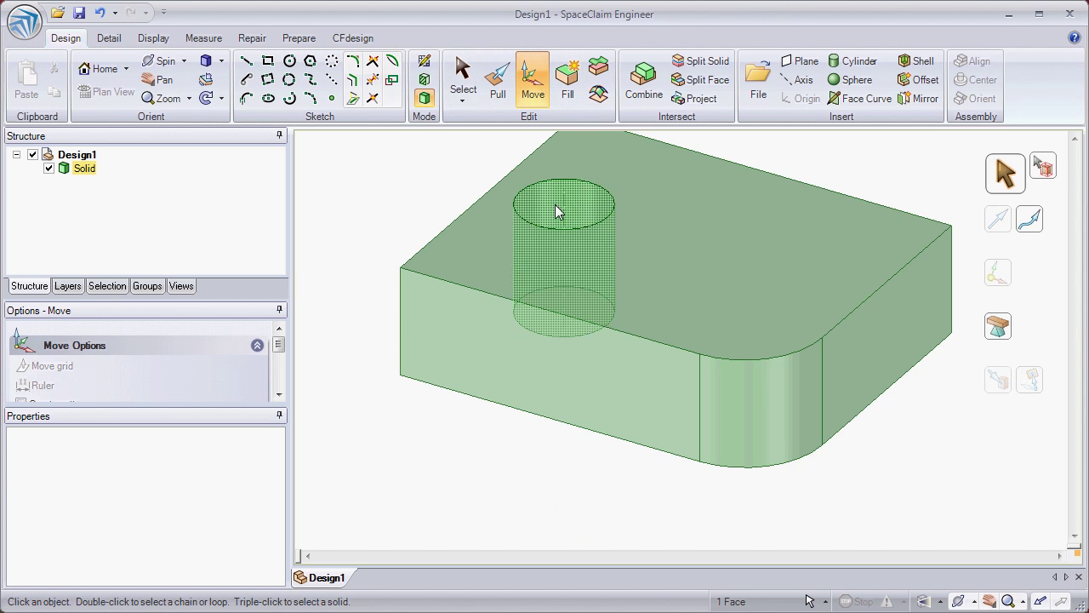
left_click(595, 238)
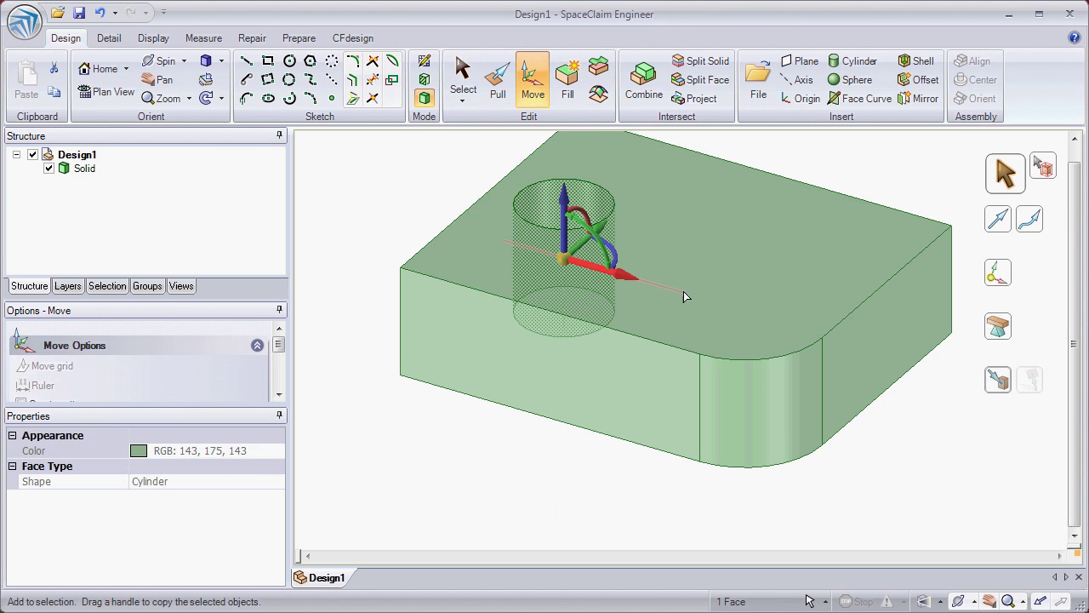
left_click_drag(752, 320, 811, 349)
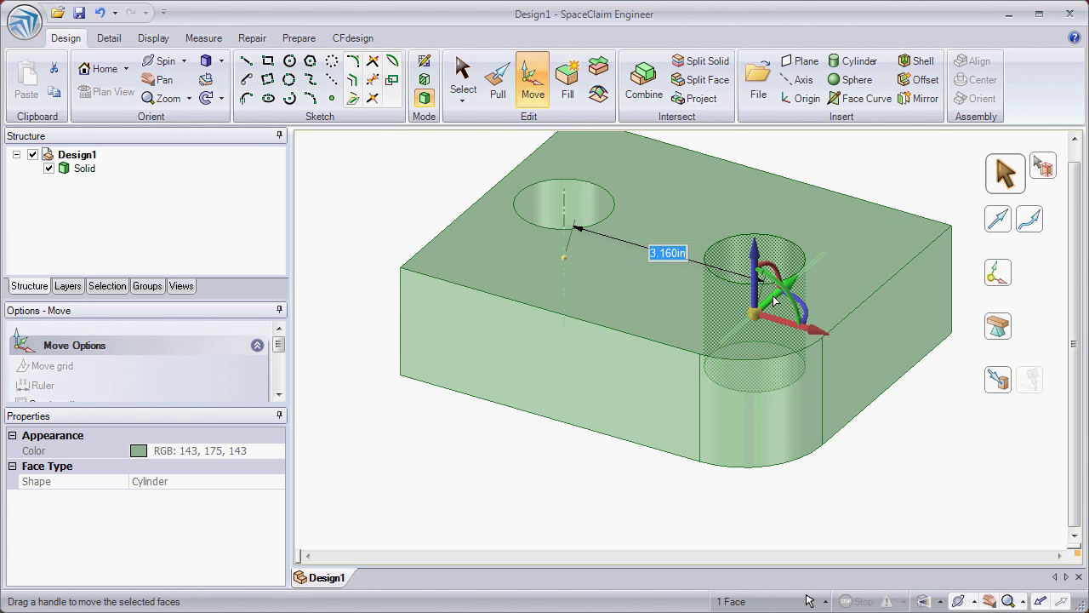
left_click_drag(793, 278, 731, 252)
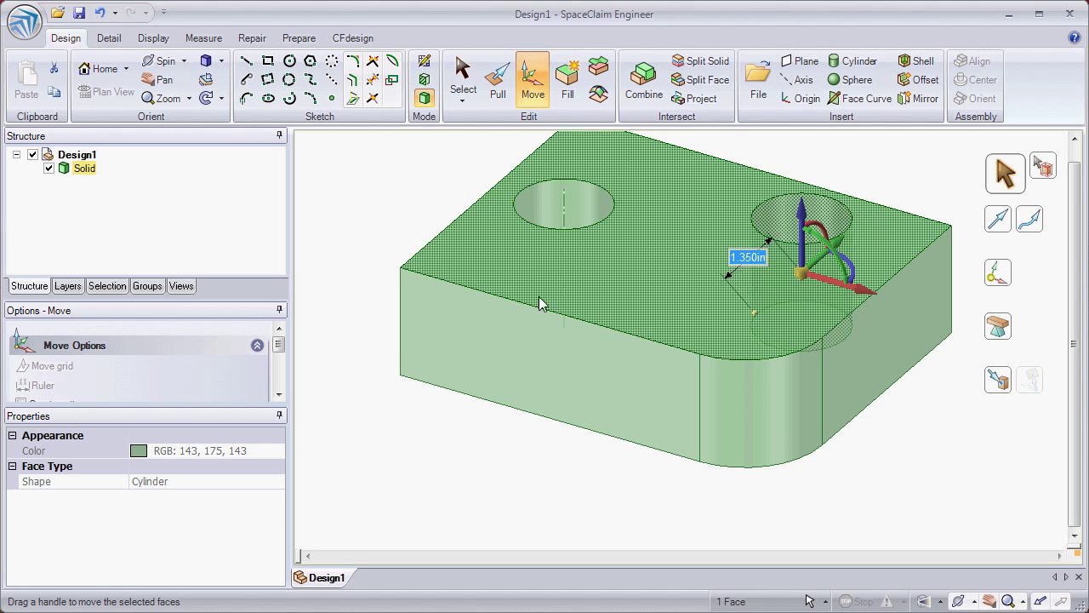
left_click(394, 469)
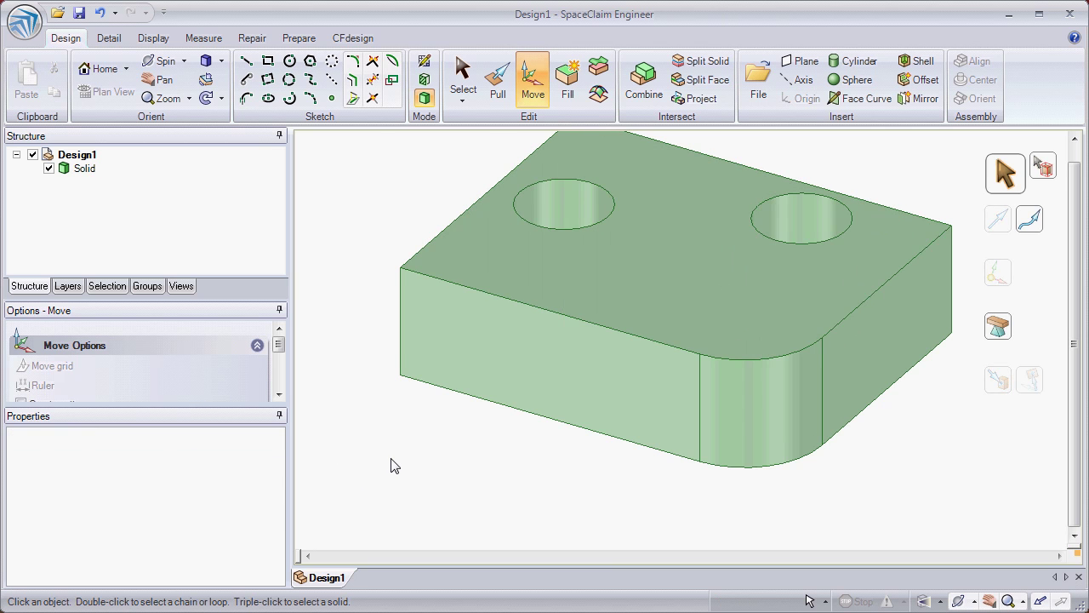
Step: Select the chain of three tangent front and side top edges and round them to a radius of about 0.89 in
double_click(554, 310)
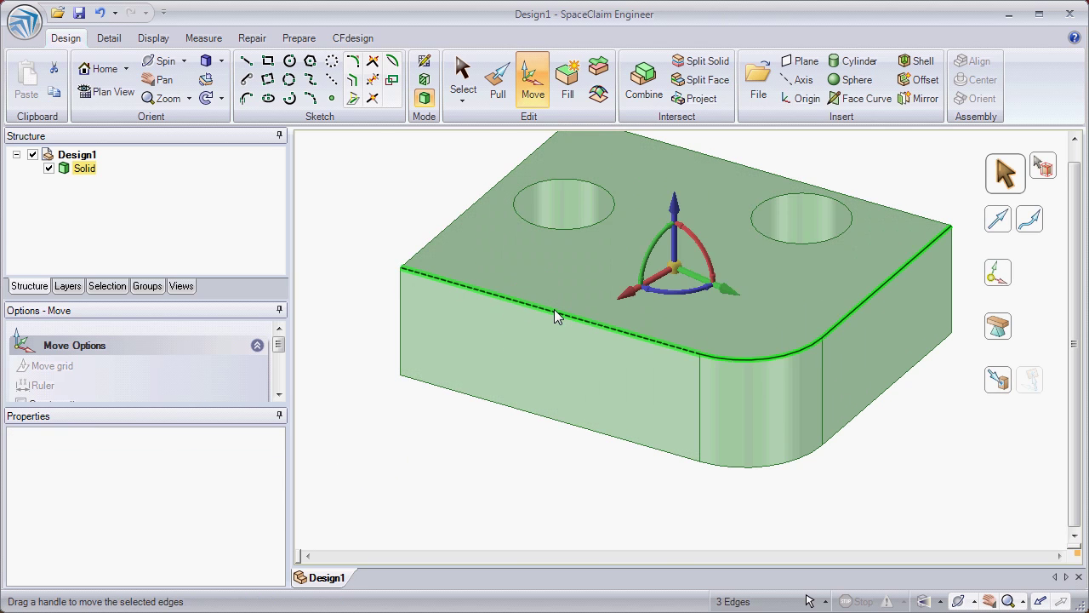
key("p")
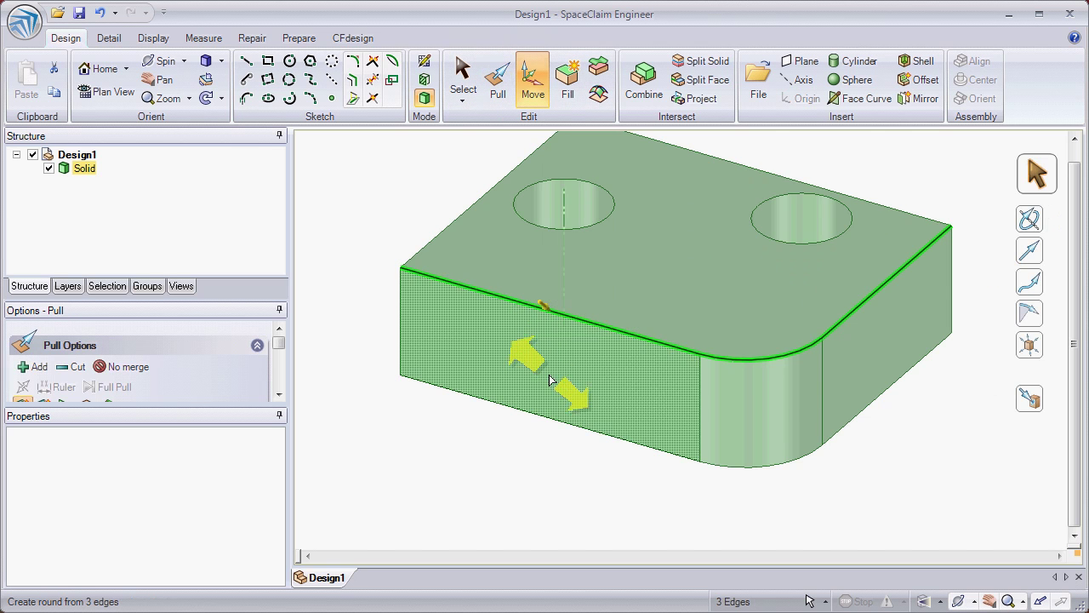
left_click_drag(595, 397, 639, 418)
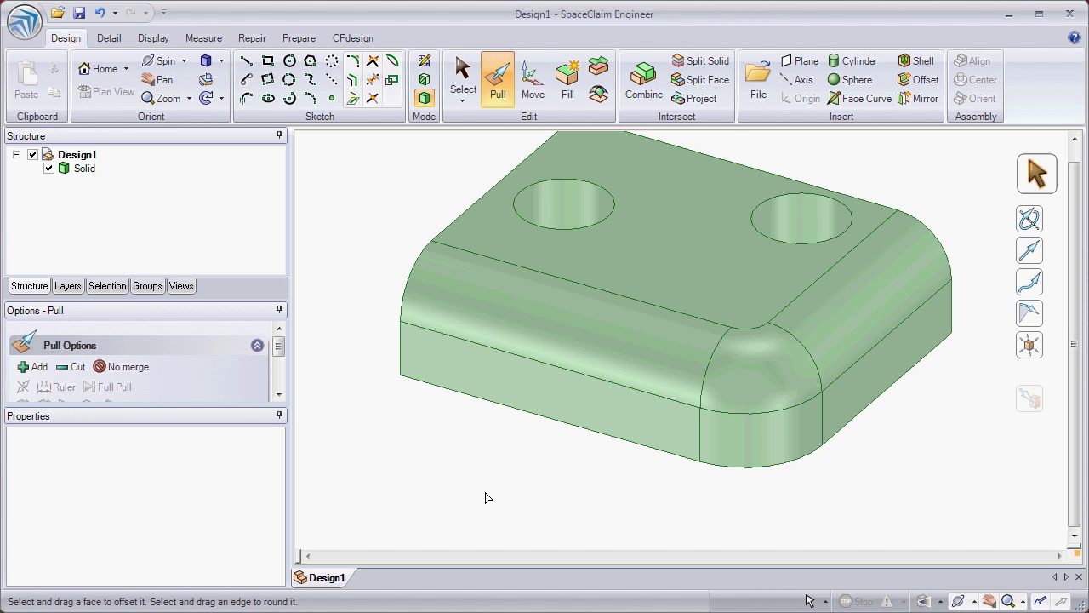
Step: Undo the top edge round, the copied hole and the original hole cut with the undo mouse gesture
left_click(104, 14)
left_click(669, 492)
right_click_drag(663, 492, 409, 470)
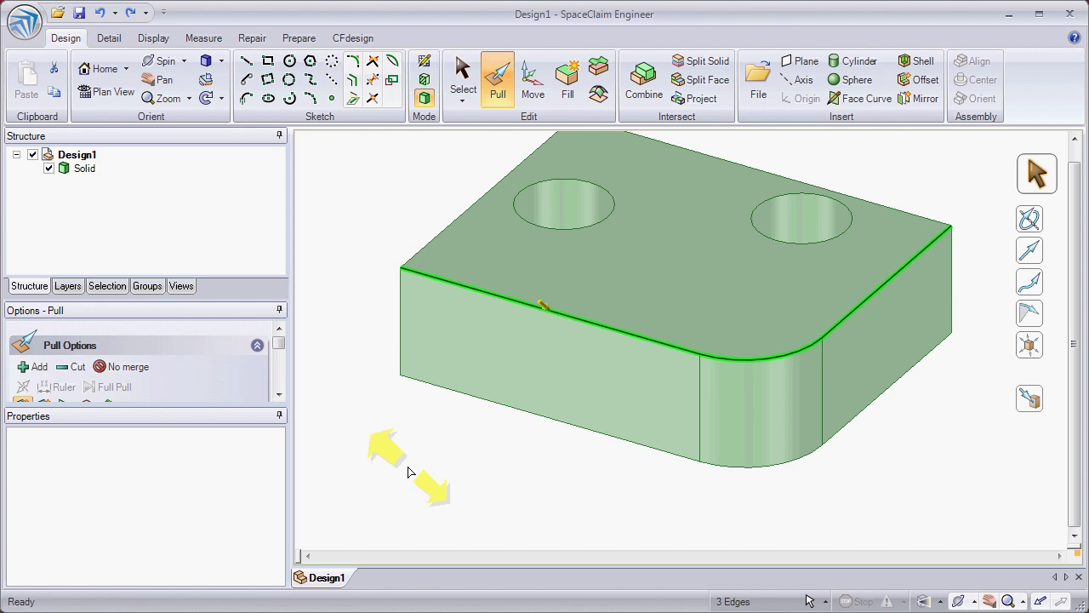
right_click_drag(583, 486, 344, 472)
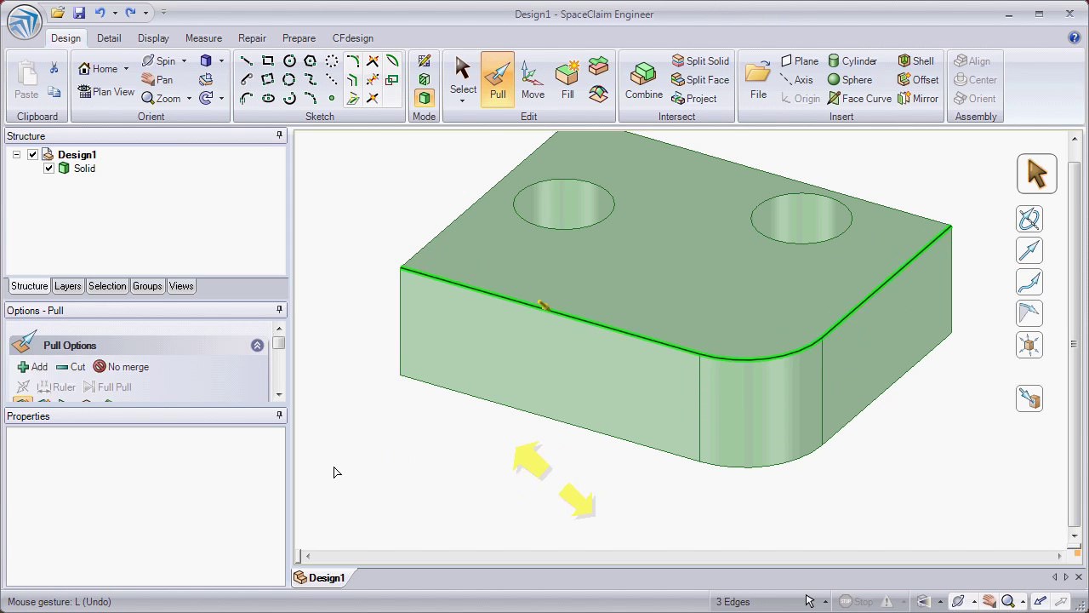
right_click_drag(545, 492, 379, 482)
right_click_drag(557, 486, 364, 485)
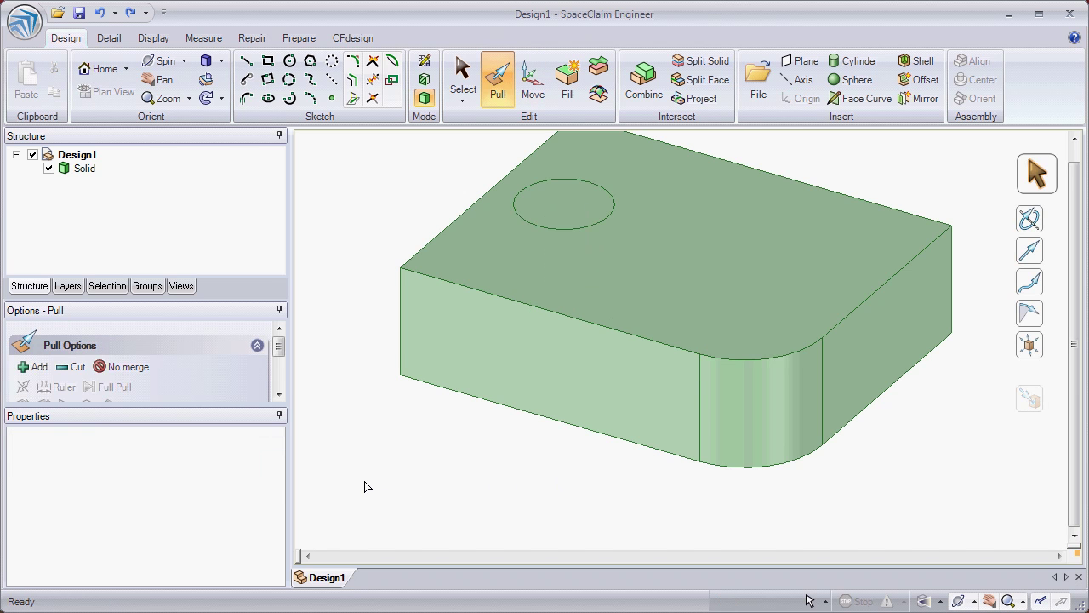
Step: Redo the hole cut, the hole's copy and move, and the top edge round with the redo mouse gesture
right_click_drag(365, 486, 542, 503)
right_click_drag(411, 508, 564, 520)
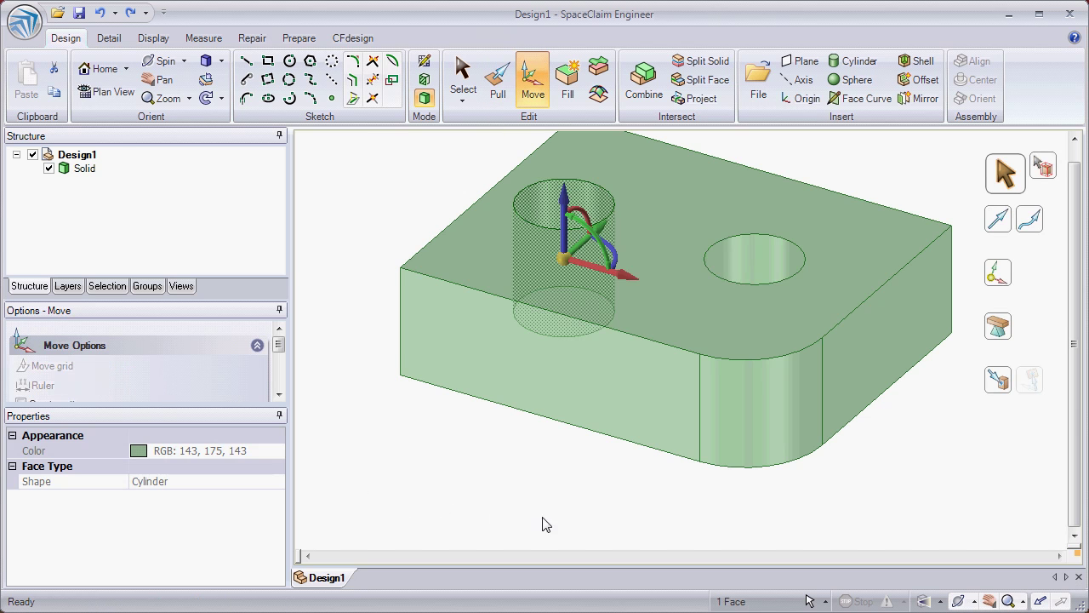
right_click_drag(428, 518, 622, 523)
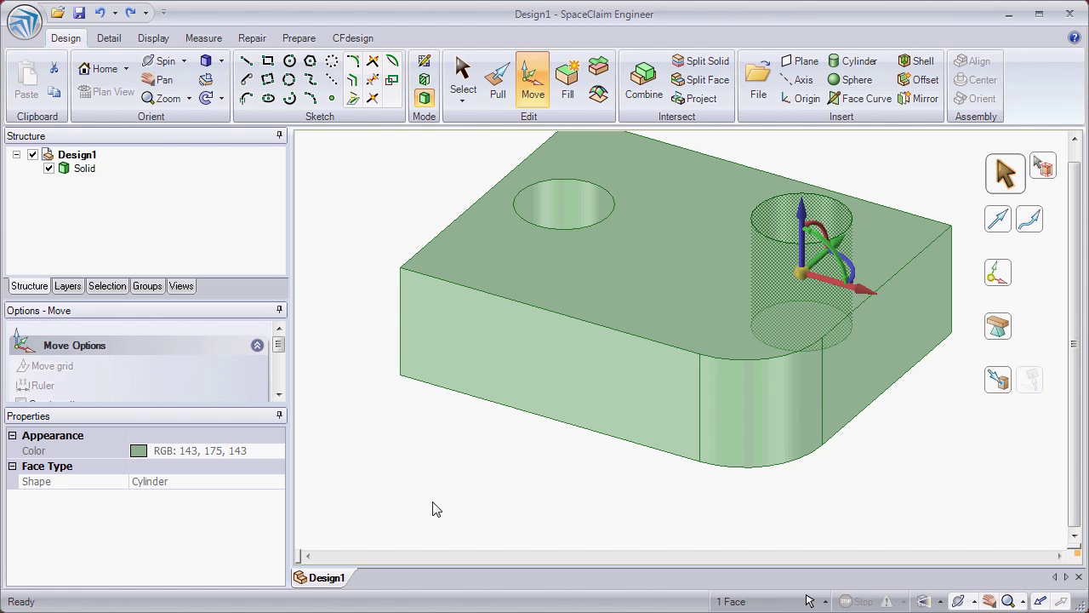
right_click_drag(433, 508, 584, 512)
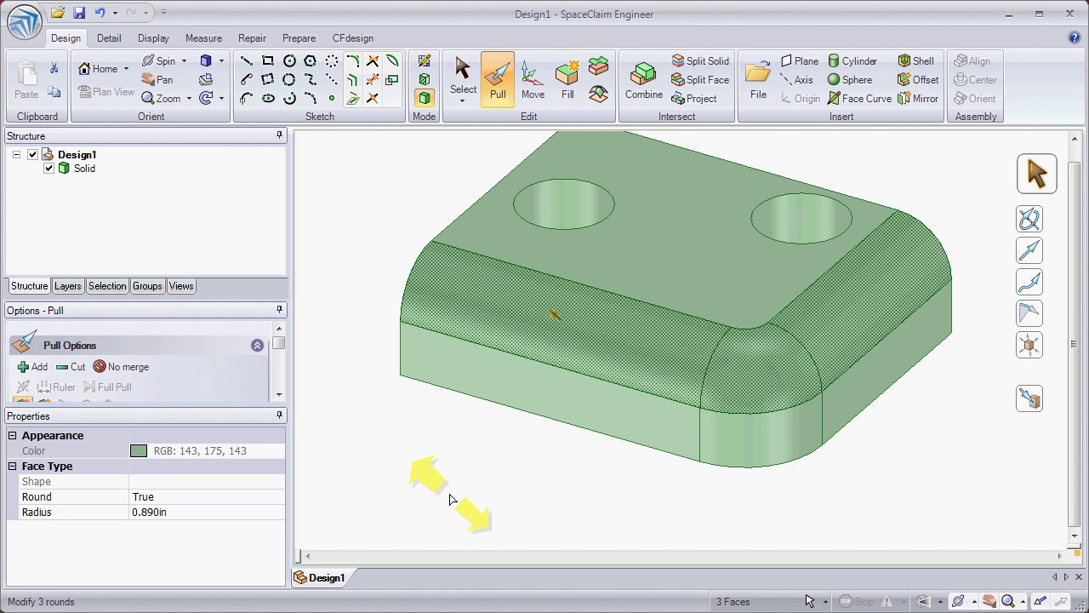
Step: Look up "mouse" in the online help index and open the topic Mouse and touch gestures
left_click(1074, 38)
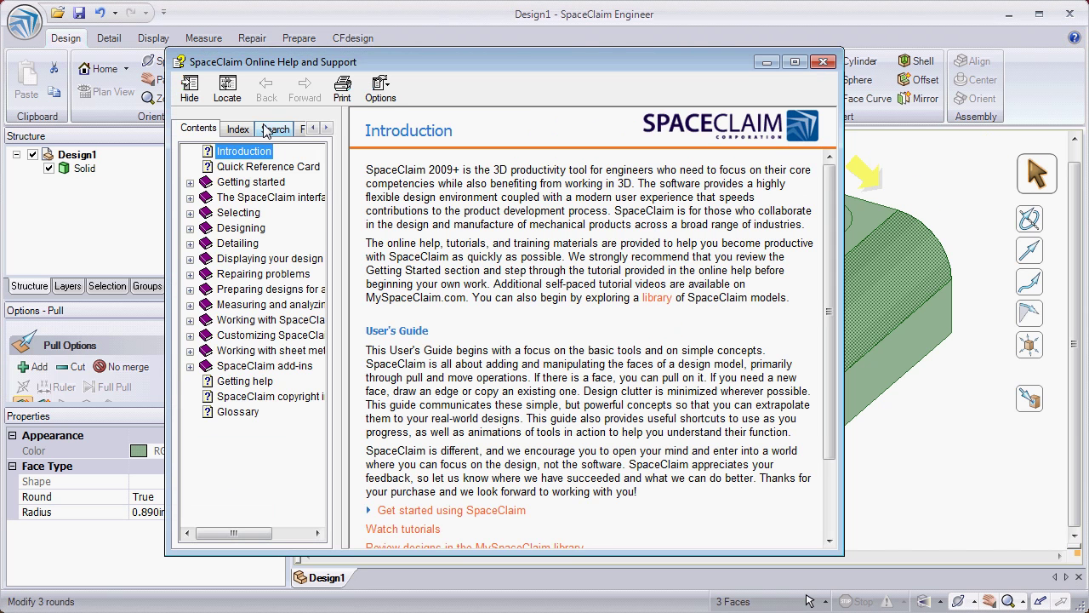
left_click(240, 128)
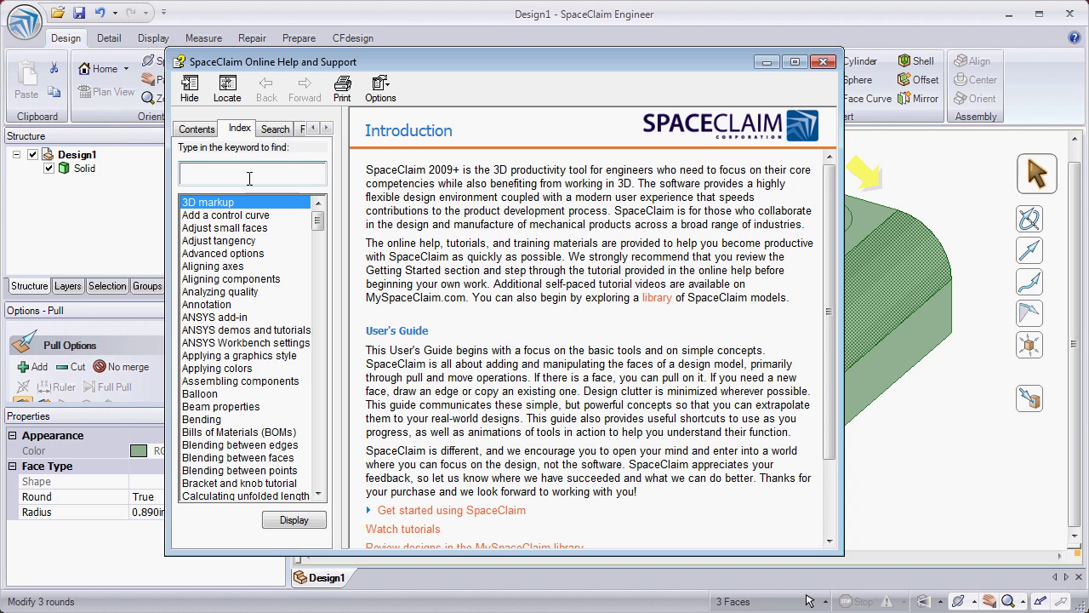
type("mo")
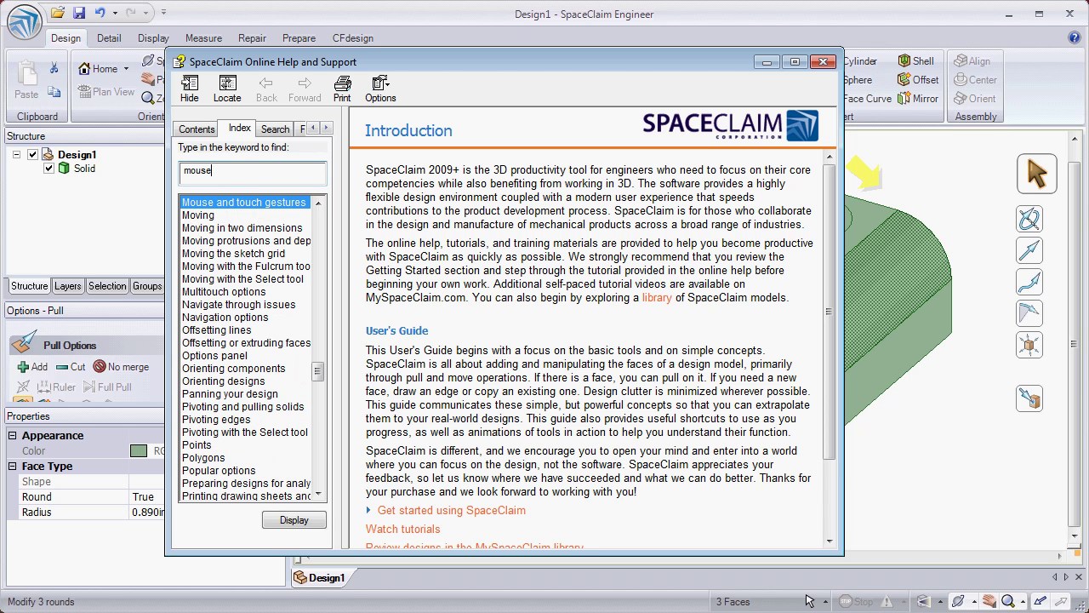
type("use")
double_click(260, 204)
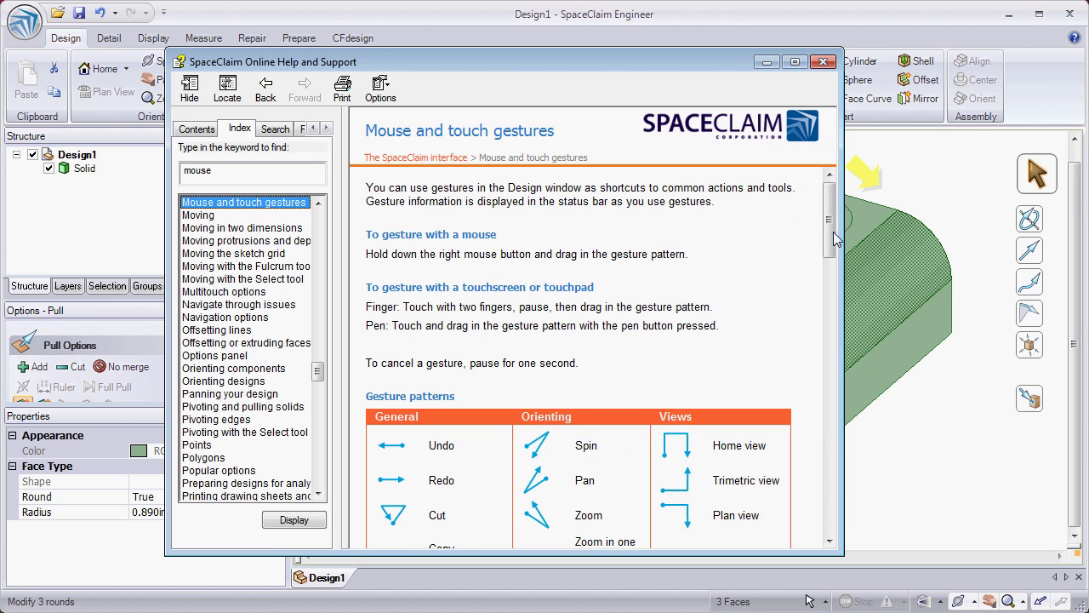
Step: Review the gesture patterns through the Documents and Windows sections, close the help and clear the face selection
left_click_drag(833, 232, 835, 289)
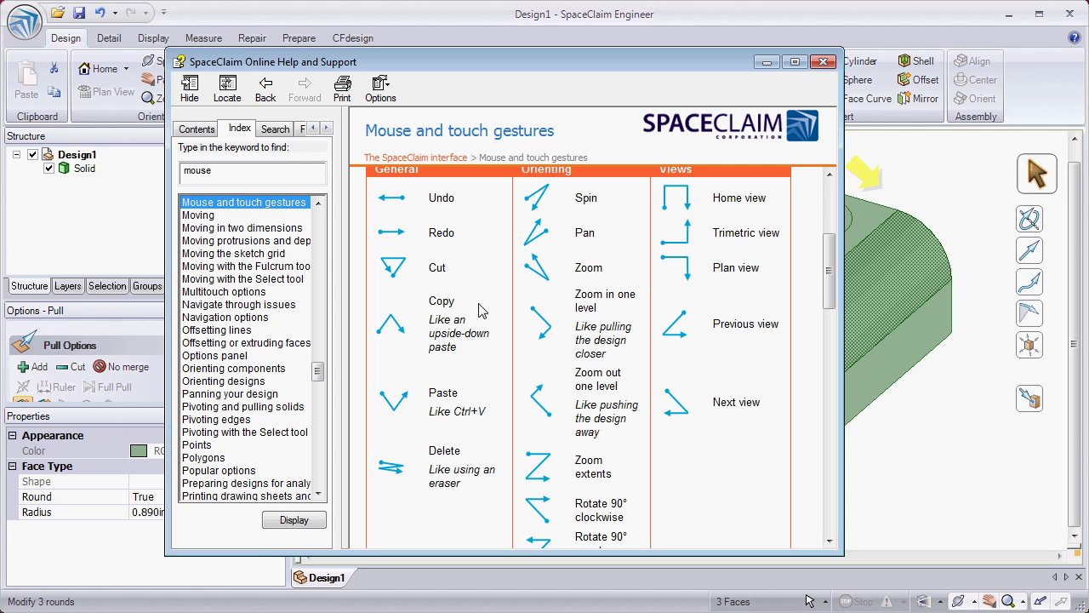
left_click_drag(830, 271, 847, 481)
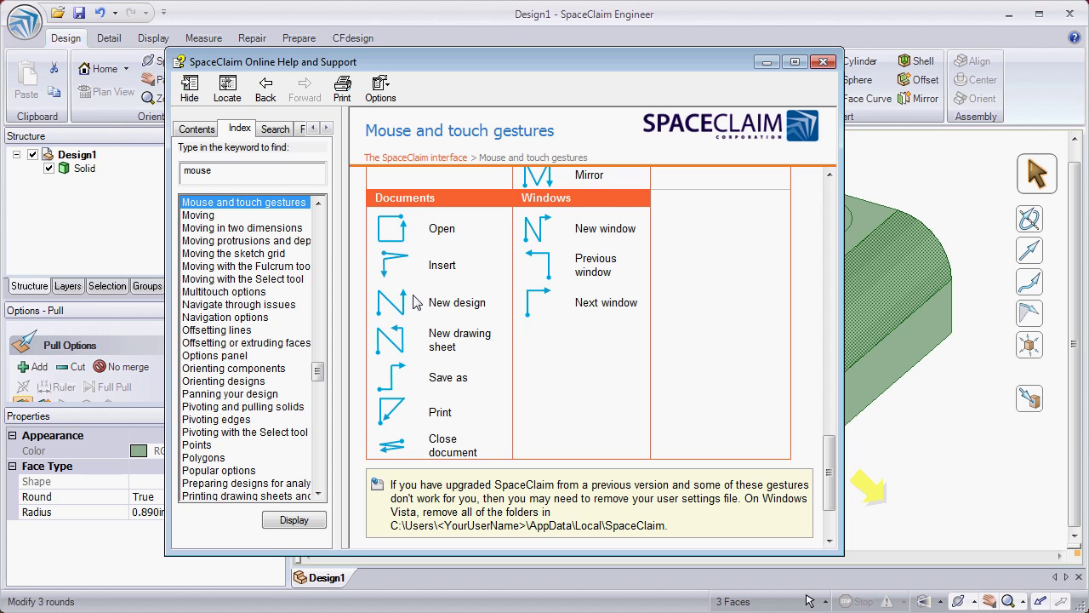
left_click(823, 61)
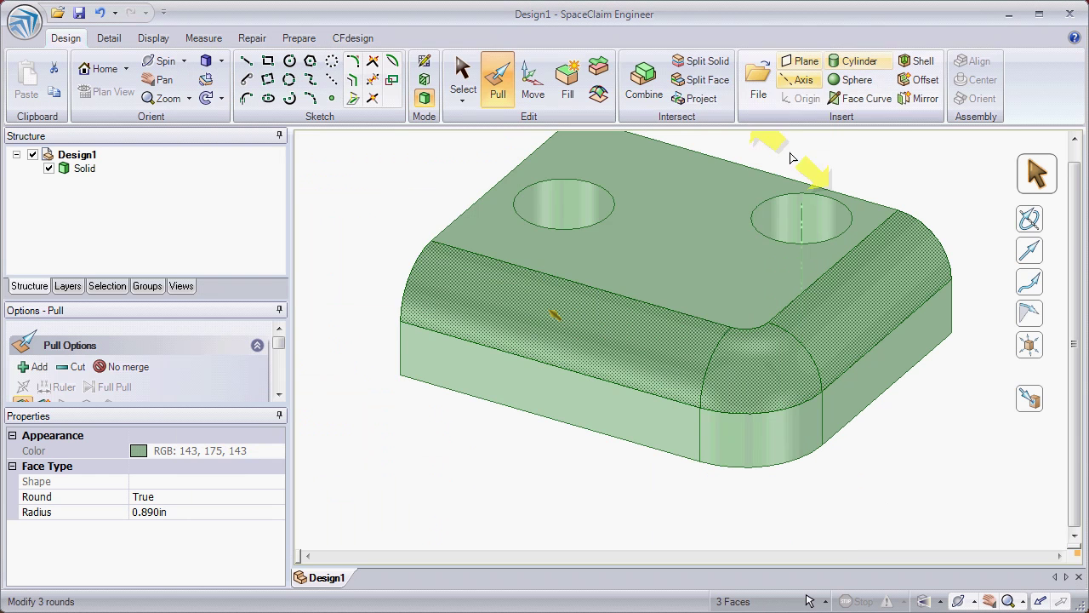
left_click(438, 449)
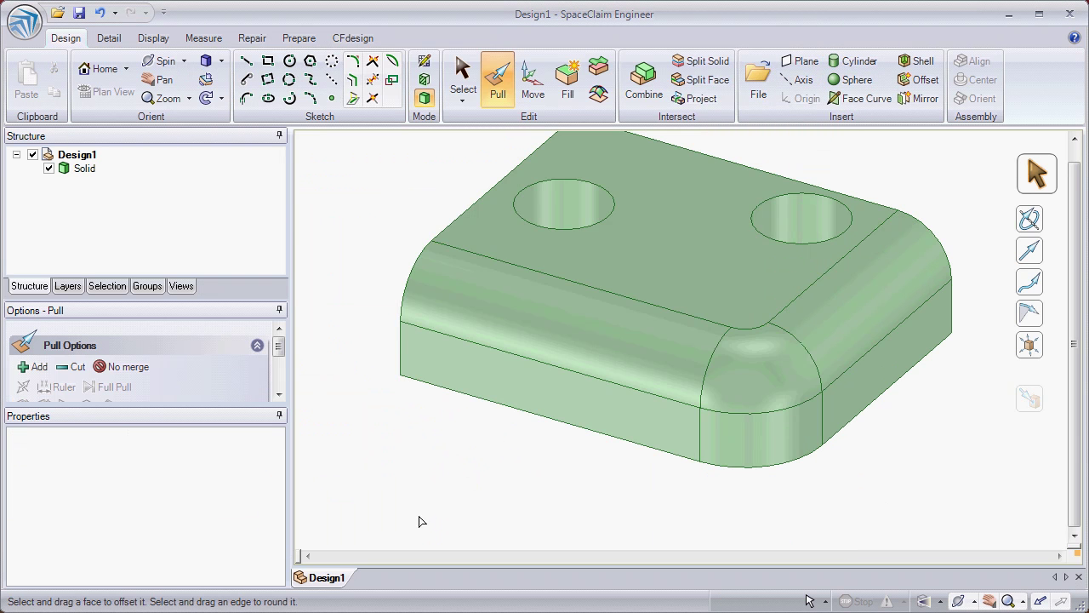
mouse_move(418, 525)
right_mouse_down()
mouse_move(423, 411)
mouse_move(501, 510)
right_mouse_up()
right_click_drag(473, 428, 476, 427)
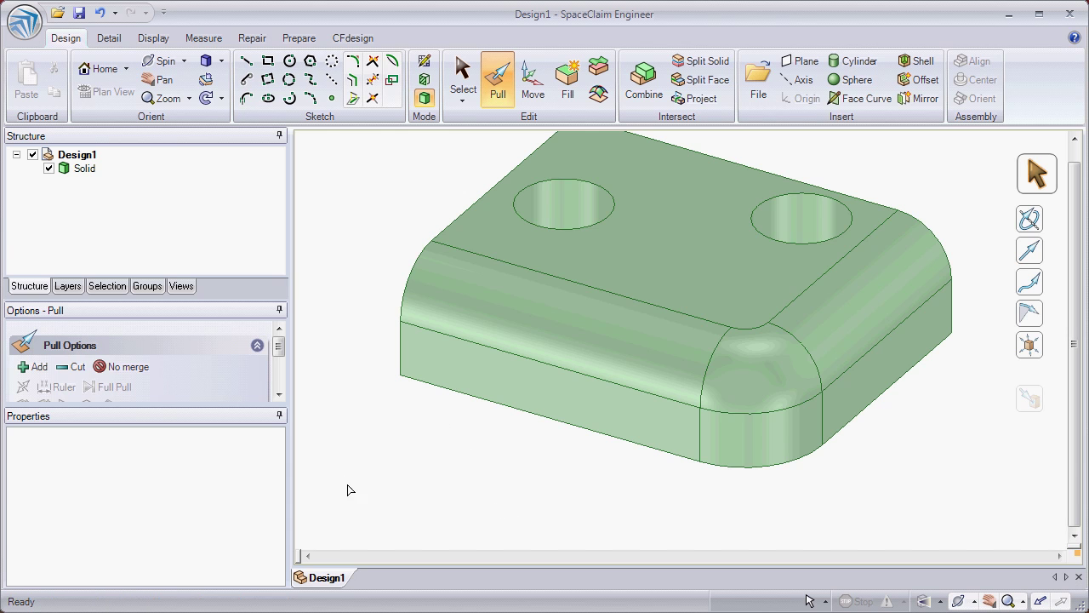
mouse_move(401, 508)
right_mouse_down()
mouse_move(406, 438)
mouse_move(507, 503)
mouse_move(502, 494)
right_mouse_up()
mouse_move(382, 537)
right_mouse_down()
mouse_move(394, 418)
mouse_move(559, 539)
mouse_move(562, 443)
right_mouse_up()
mouse_move(409, 530)
right_mouse_down()
mouse_move(433, 430)
mouse_move(537, 528)
mouse_move(540, 461)
right_mouse_up()
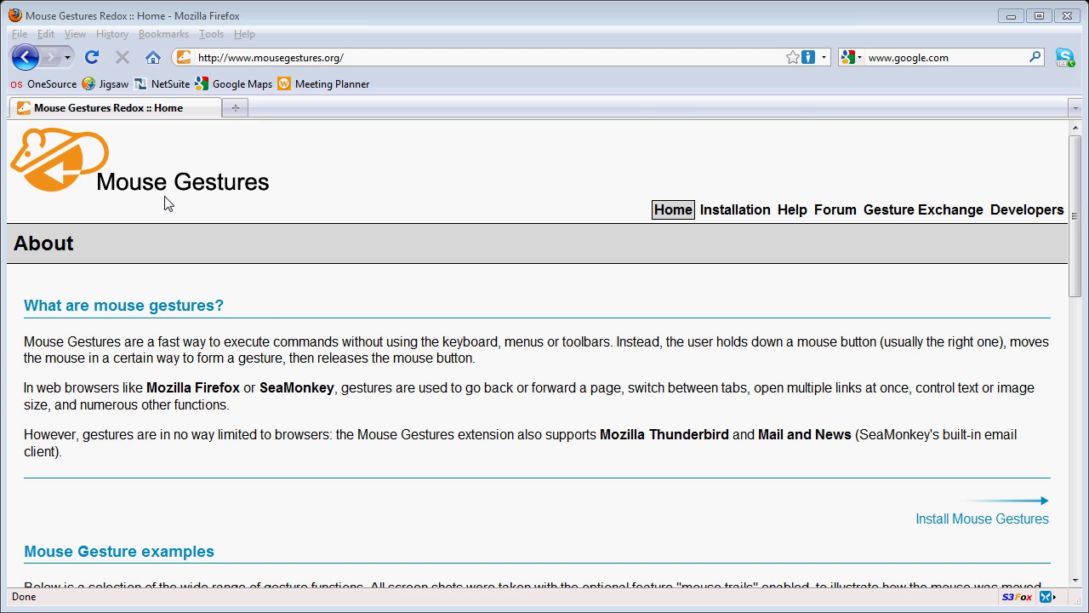
Step: In Firefox, review the gesture examples on the Mouse Gestures home page and the compatibility details on its Installation page
left_click(463, 385)
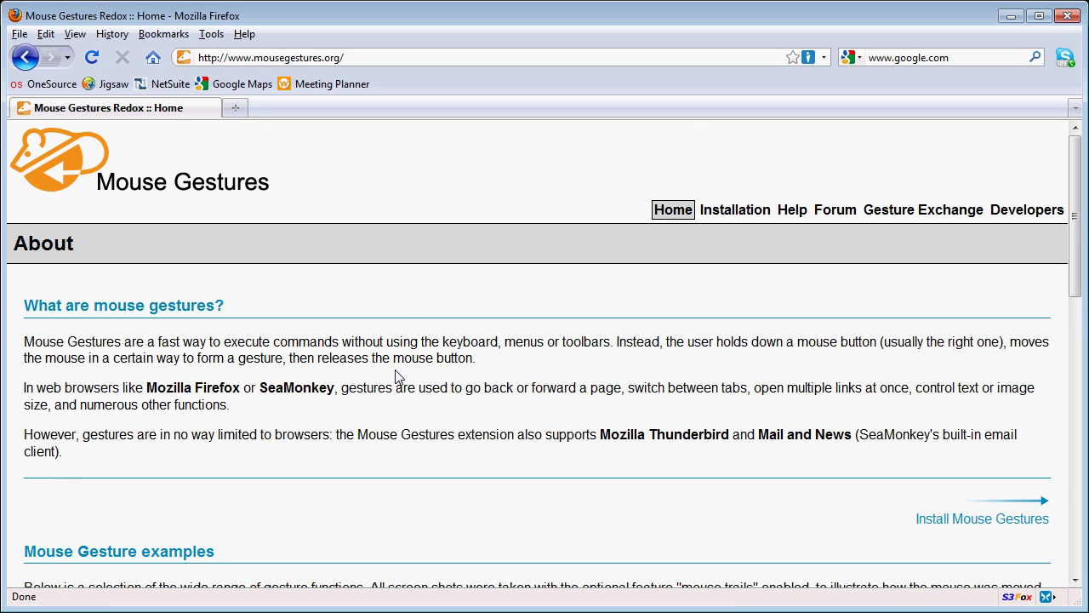
scroll(397, 382, "down", 8)
scroll(397, 382, "down", 1)
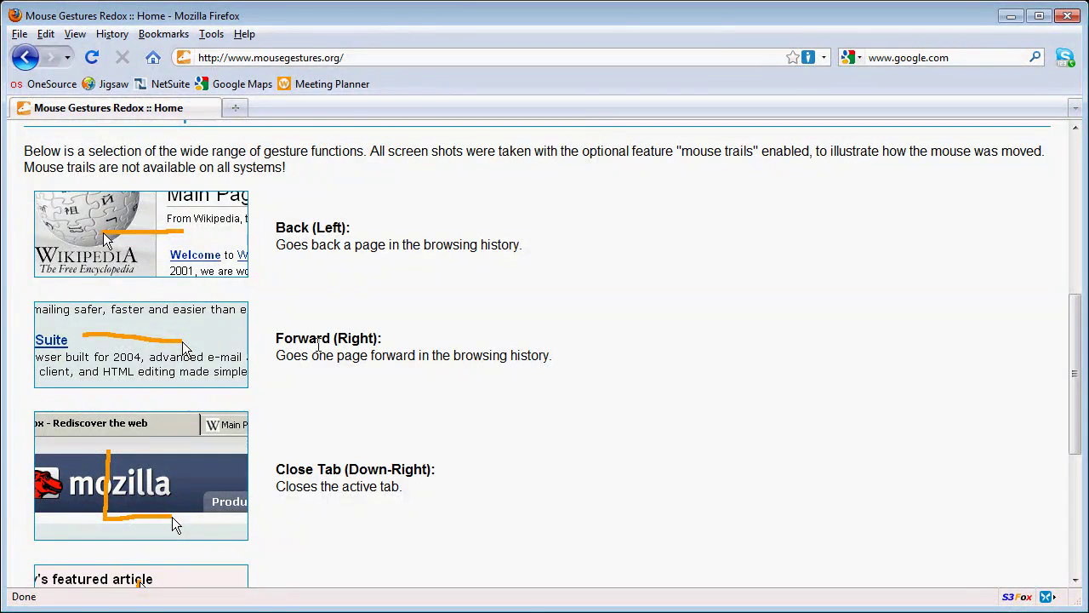
scroll(390, 430, "down", 4)
scroll(391, 408, "down", 3)
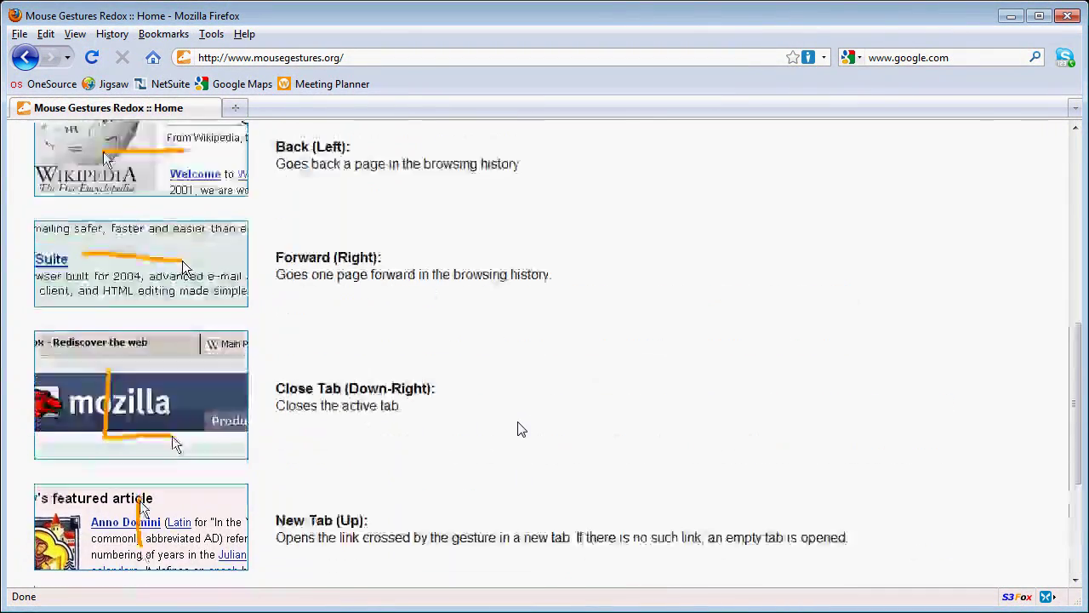
scroll(521, 430, "up", 10)
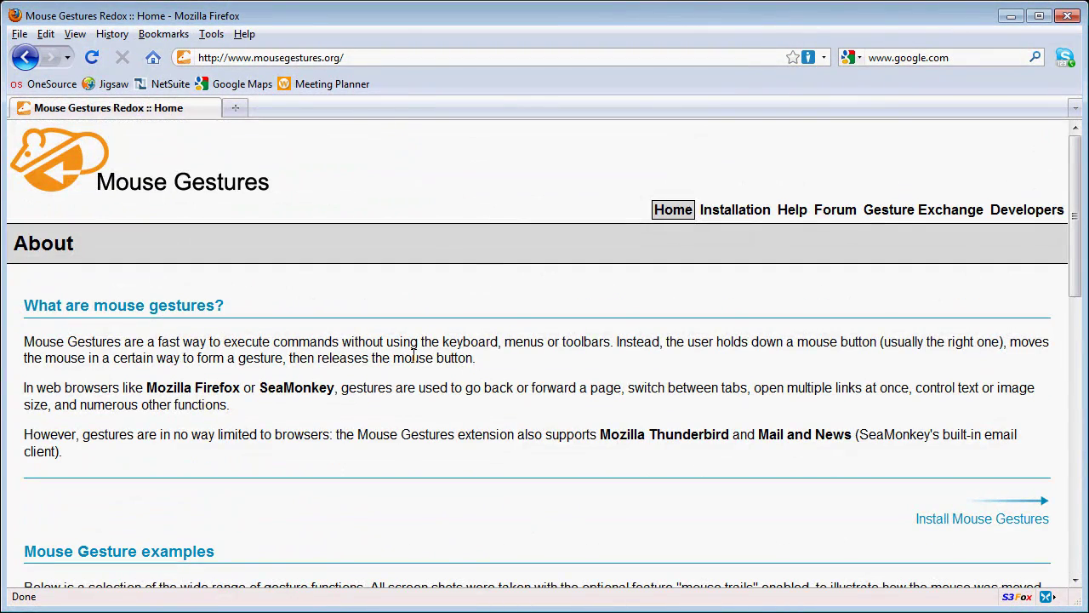
left_click(747, 213)
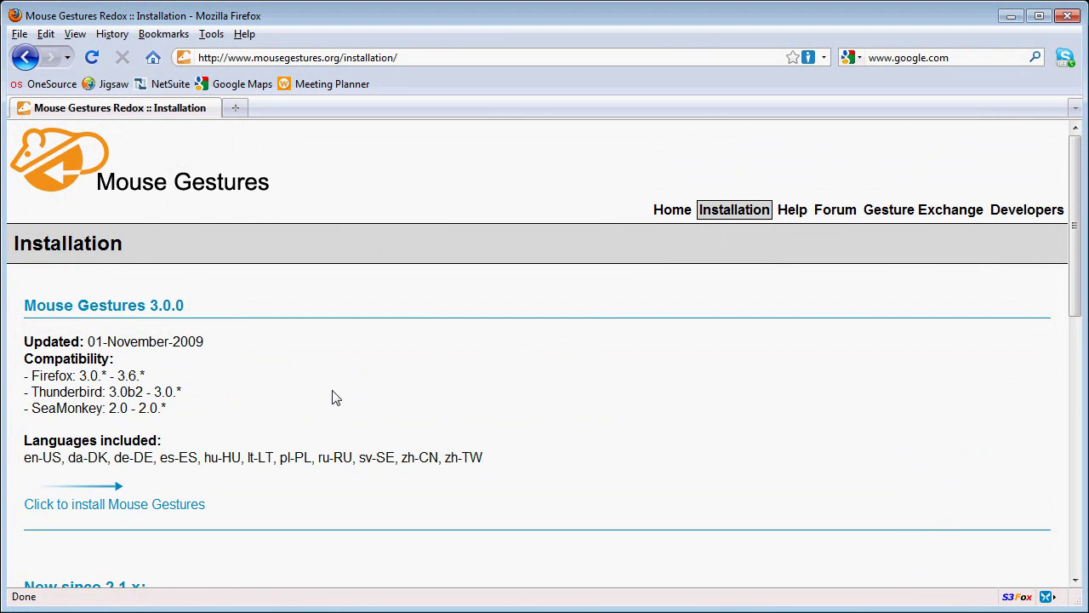
left_click(672, 212)
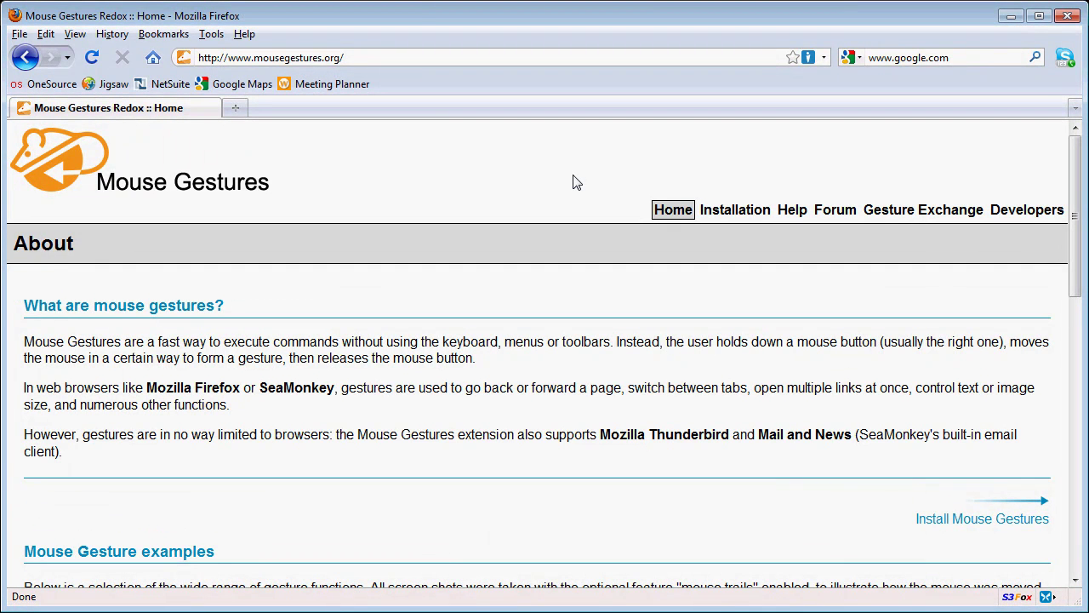
Step: Go back through the browsing history to the Mouse Gestures Redox 2.0.3 add-on page with the back mouse gesture
right_click_drag(575, 182, 449, 165)
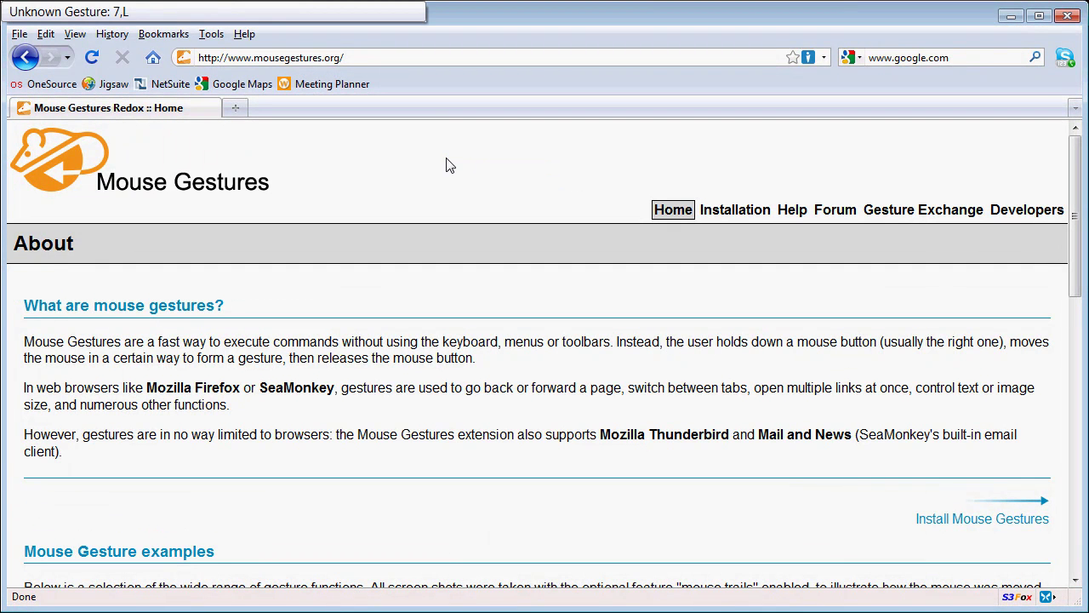
right_click_drag(583, 195, 400, 192)
mouse_move(506, 195)
right_mouse_down()
mouse_move(360, 200)
mouse_move(366, 192)
right_mouse_up()
right_click_drag(547, 209, 377, 207)
right_click_drag(550, 212, 406, 212)
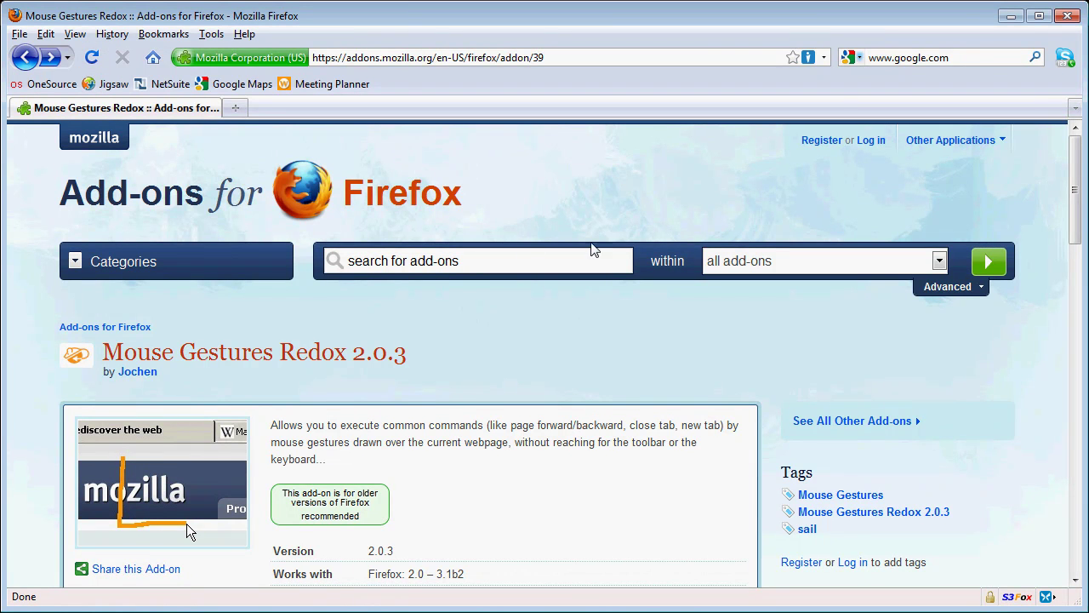
mouse_move(538, 353)
right_mouse_down()
mouse_move(682, 350)
mouse_move(549, 359)
right_mouse_up()
right_click_drag(698, 361, 506, 359)
right_click_drag(573, 402, 468, 386)
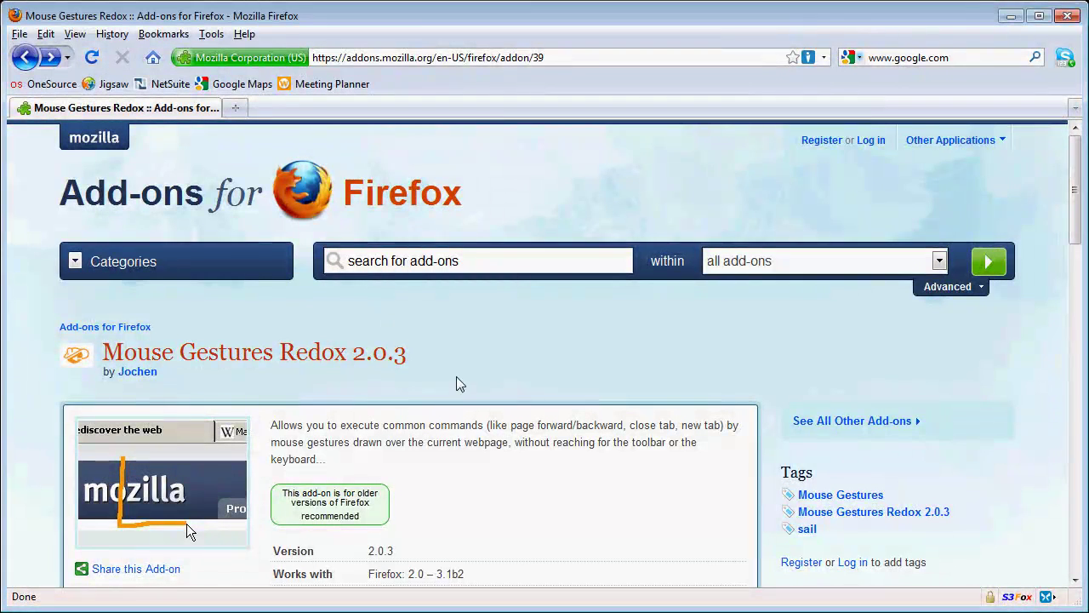